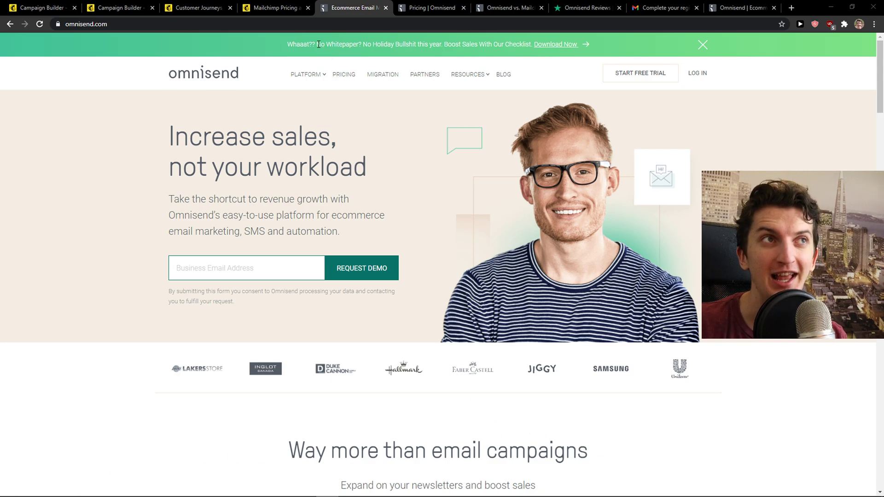
- Compare the Omnisend pricing page side by side with Mailchimp's pricing page
{"action": "left_click_drag", "start_coordinate": [421, 8], "coordinate": [345, 7]}
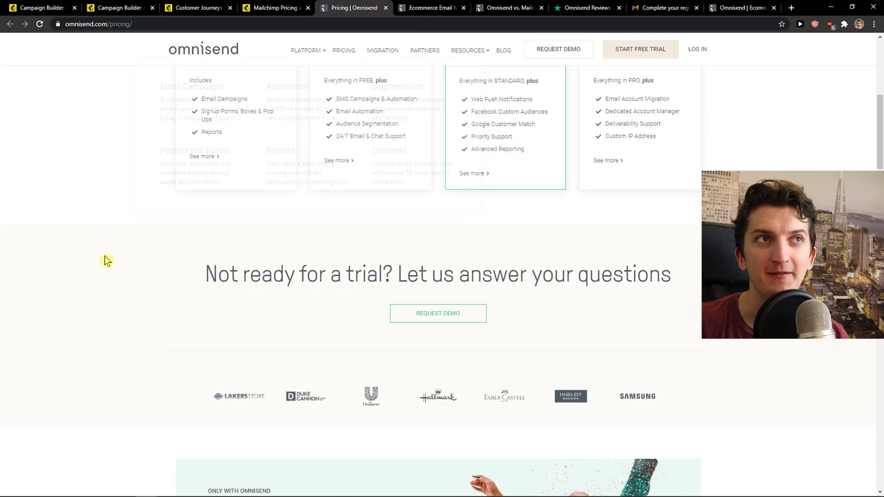
{"action": "scroll", "coordinate": [104, 372], "scroll_direction": "up", "scroll_amount": 5}
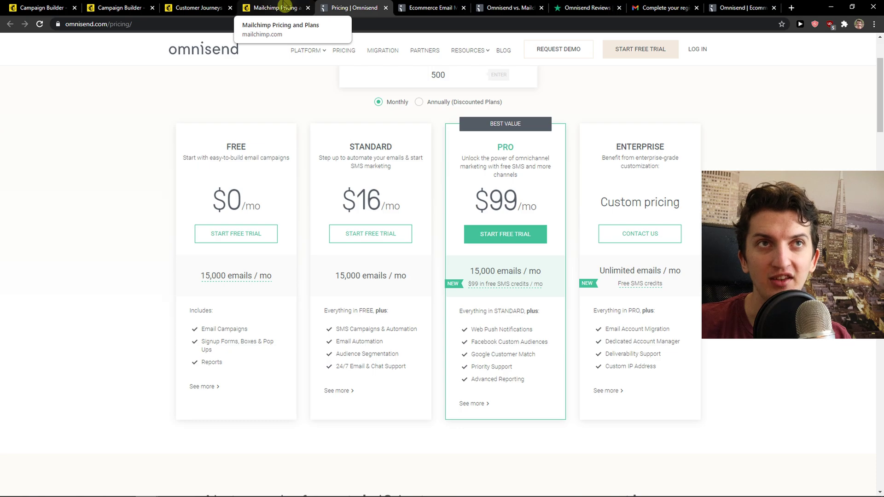
{"action": "left_click", "coordinate": [284, 6]}
{"action": "scroll", "coordinate": [228, 185], "scroll_direction": "up", "scroll_amount": 8}
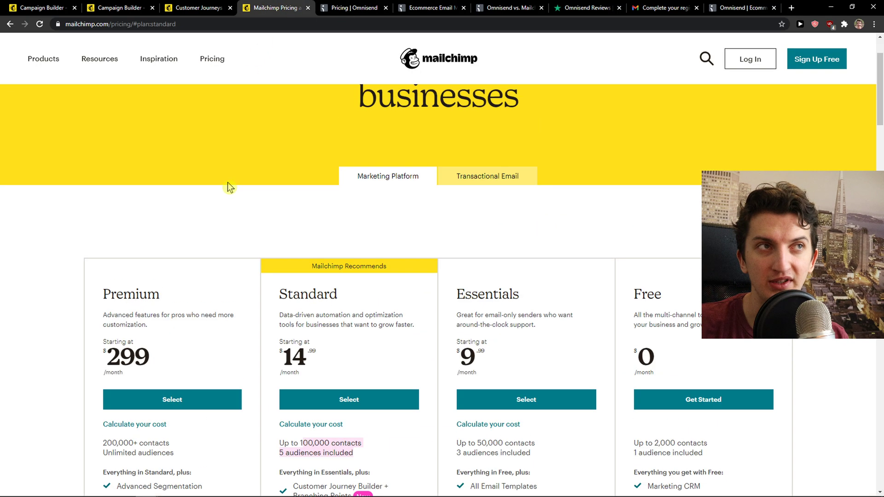
{"action": "scroll", "coordinate": [228, 182], "scroll_direction": "down", "scroll_amount": 3}
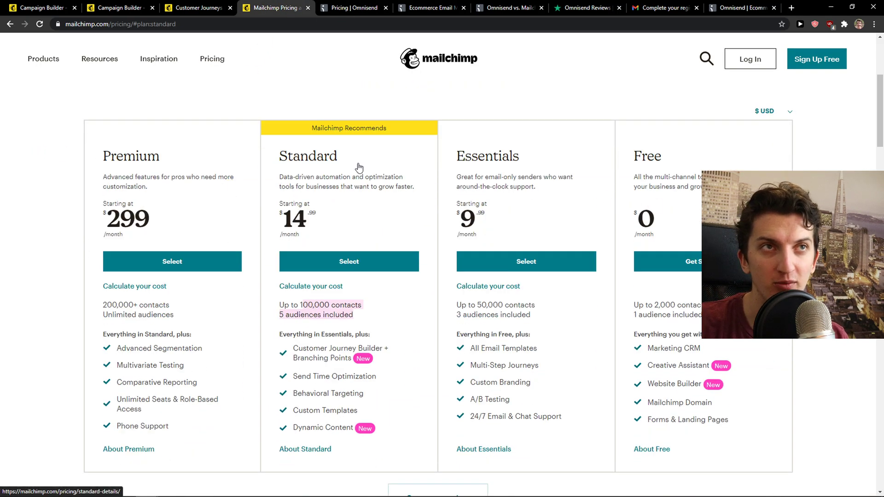
{"action": "left_click", "coordinate": [346, 8]}
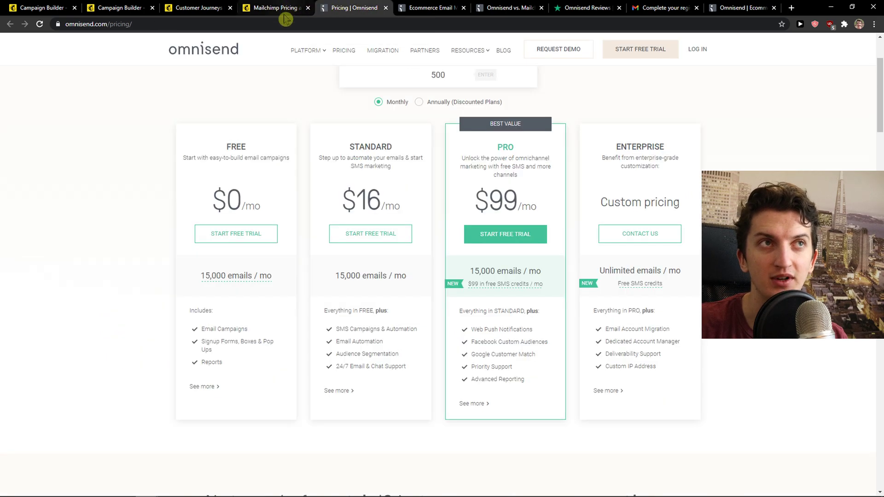
{"action": "scroll", "coordinate": [105, 209], "scroll_direction": "up", "scroll_amount": 2}
{"action": "scroll", "coordinate": [114, 214], "scroll_direction": "down", "scroll_amount": 1}
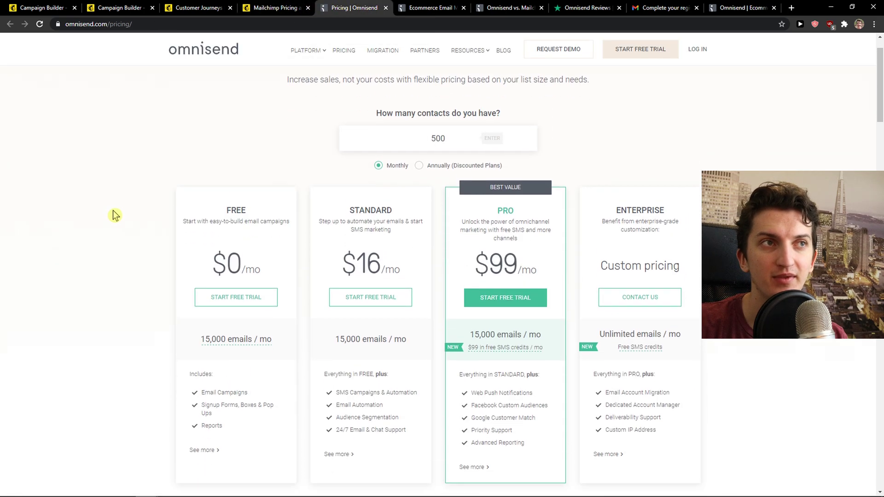
- Change Omnisend's contacts count from 500 to 1000, showing Standard at $20/mo
{"action": "key", "text": "BackSpace"}
{"action": "key", "text": "BackSpace"}
{"action": "key", "text": "BackSpace"}
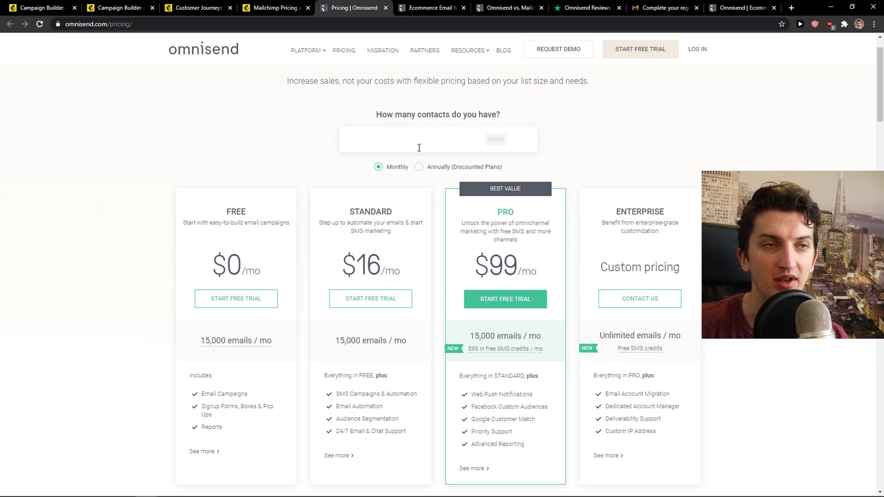
{"action": "type", "text": "1000"}
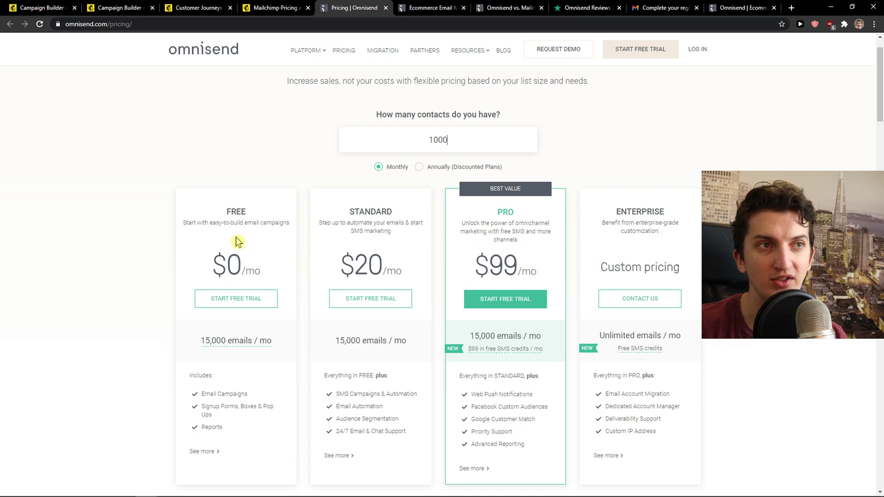
{"action": "mouse_move", "coordinate": [213, 339]}
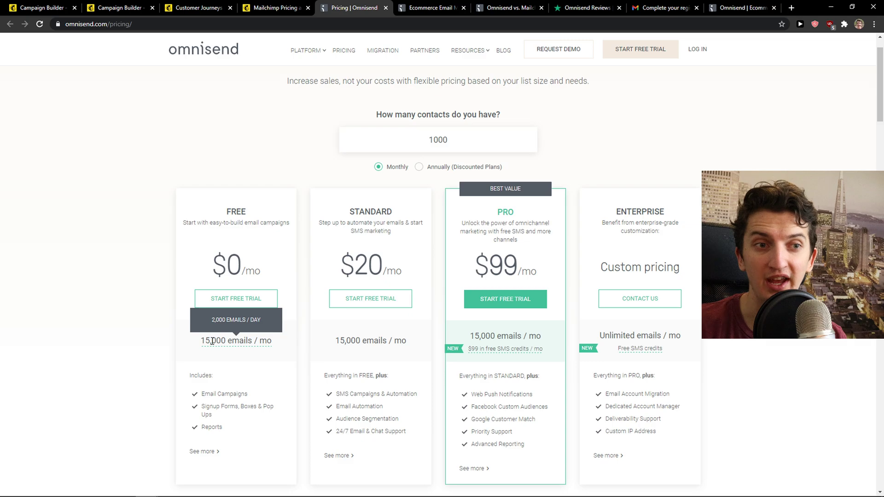
{"action": "scroll", "coordinate": [211, 344], "scroll_direction": "down", "scroll_amount": 2}
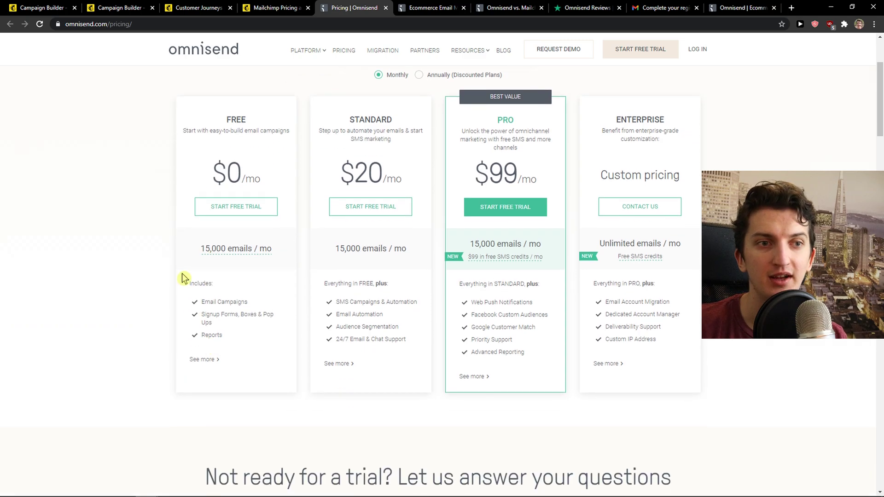
{"action": "scroll", "coordinate": [203, 285], "scroll_direction": "up", "scroll_amount": 1}
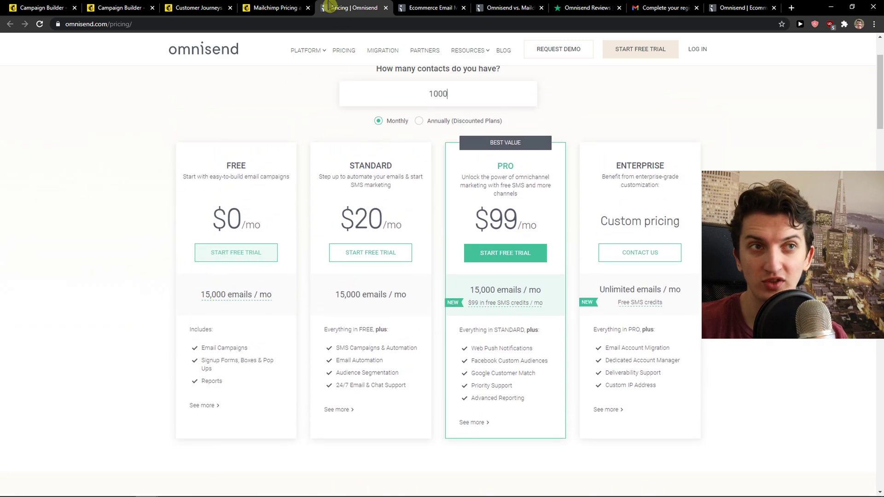
- Mark and clear the Free plan's contact limit text on Mailchimp's pricing page
{"action": "left_click", "coordinate": [269, 7]}
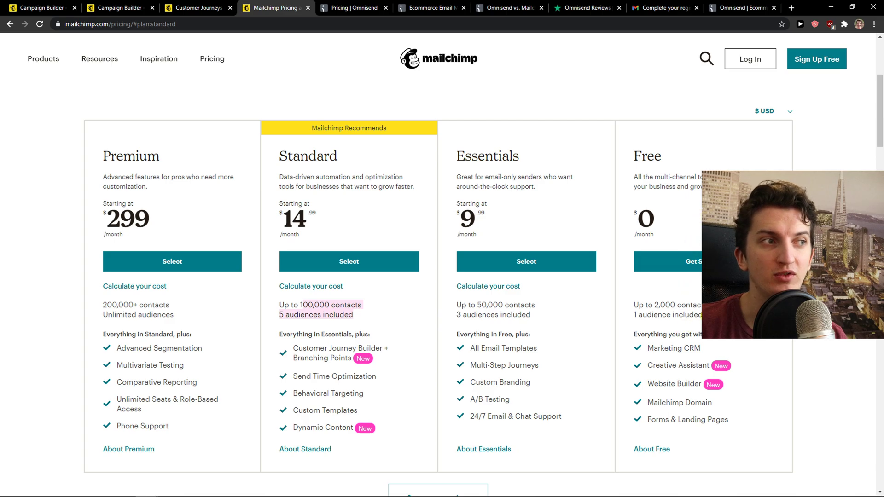
{"action": "left_click_drag", "start_coordinate": [693, 317], "coordinate": [655, 310]}
{"action": "left_click", "coordinate": [657, 314]}
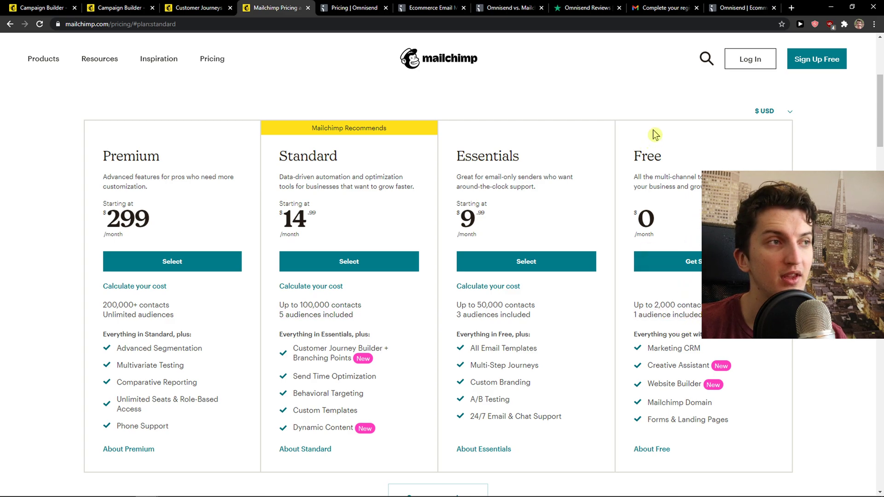
{"action": "left_click", "coordinate": [340, 7]}
{"action": "scroll", "coordinate": [286, 138], "scroll_direction": "up", "scroll_amount": 1}
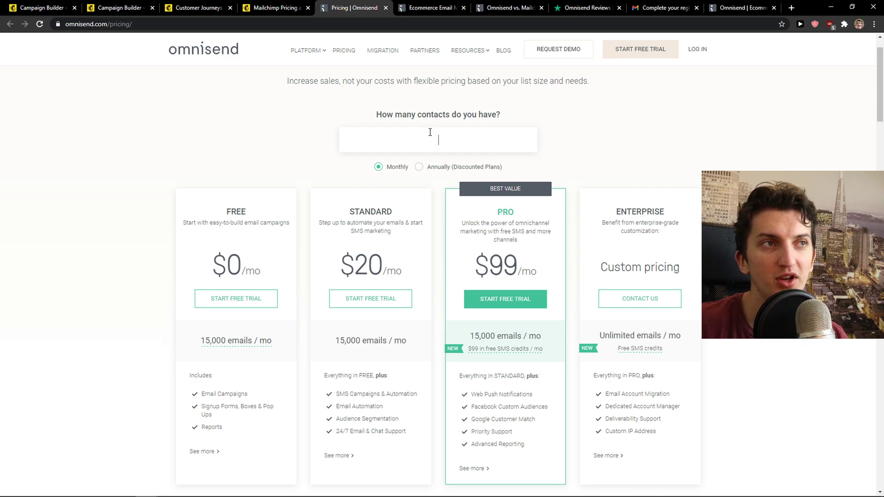
- Enter 5000 contacts so Omnisend's plans read $0, $60 and $120 per month
{"action": "type", "text": "5000"}
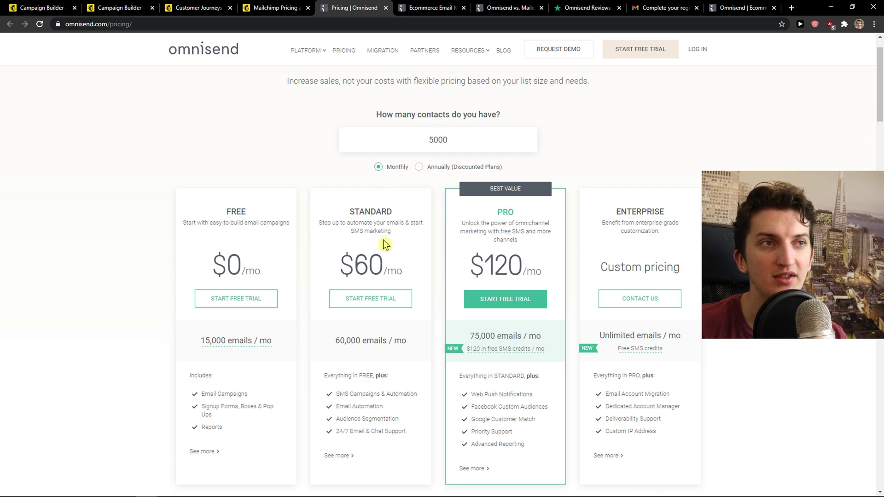
{"action": "scroll", "coordinate": [356, 281], "scroll_direction": "down", "scroll_amount": 1}
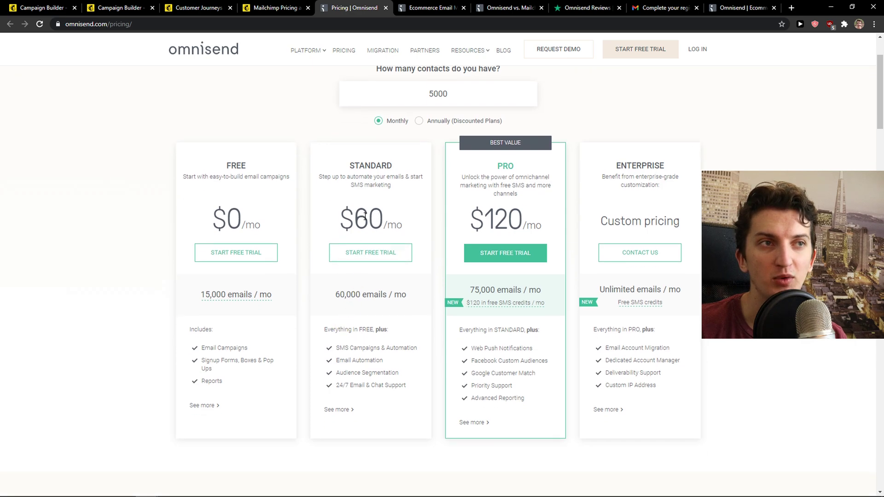
{"action": "scroll", "coordinate": [477, 206], "scroll_direction": "up", "scroll_amount": 1}
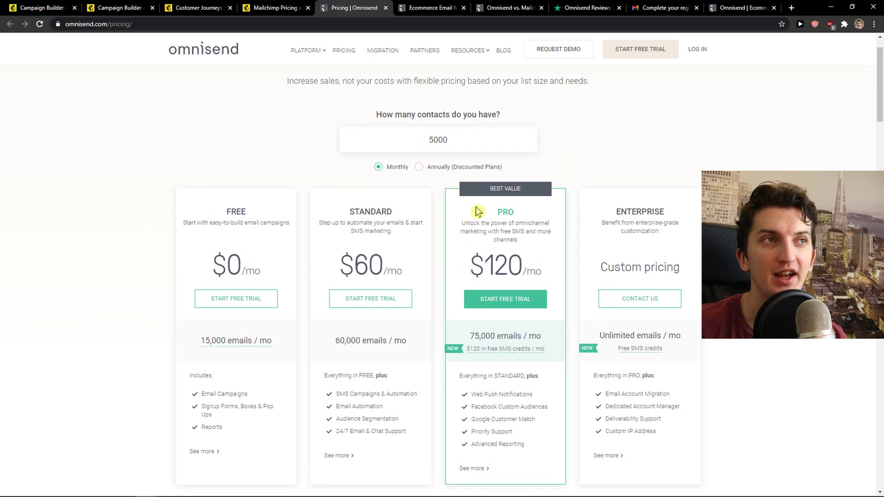
{"action": "scroll", "coordinate": [449, 207], "scroll_direction": "down", "scroll_amount": 1}
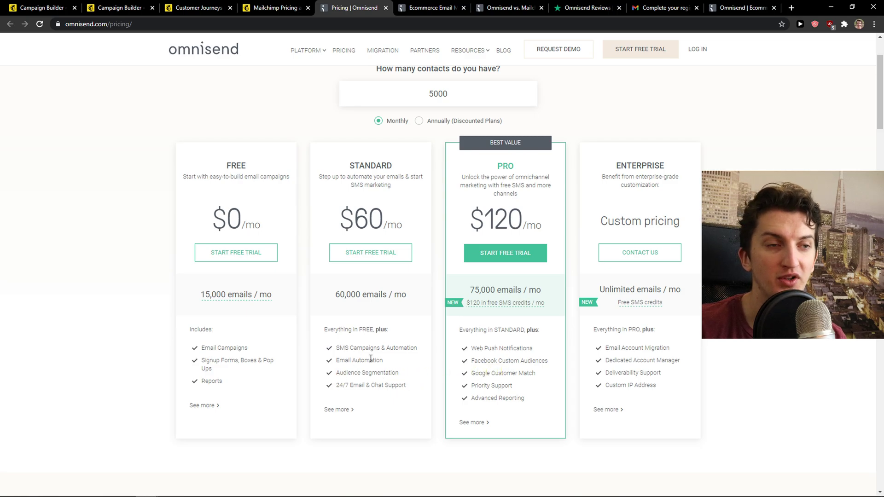
- Expand the Marketing Automation and Campaigns lists in Omnisend's full plan feature comparison
{"action": "left_click", "coordinate": [476, 427]}
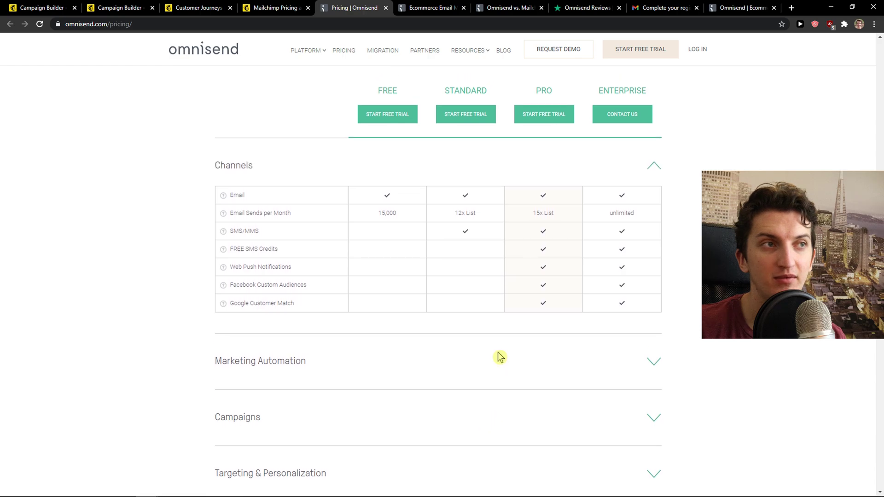
{"action": "scroll", "coordinate": [499, 359], "scroll_direction": "down", "scroll_amount": 2}
{"action": "left_click", "coordinate": [513, 340]}
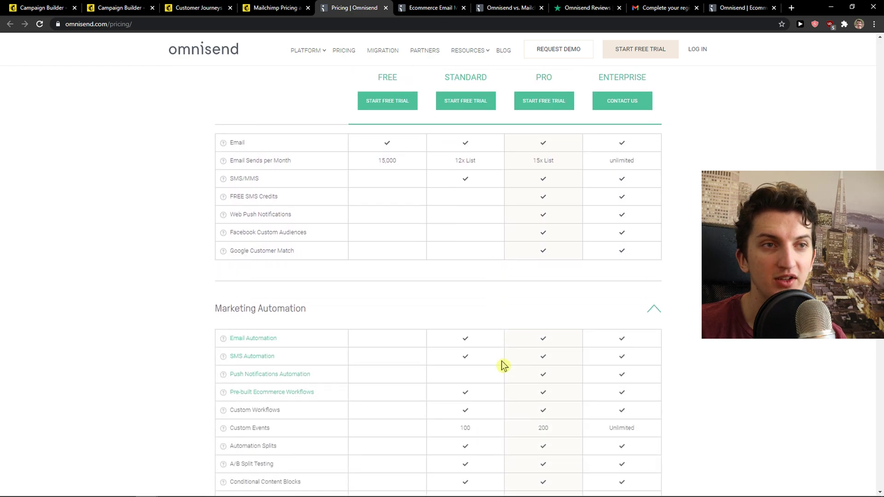
{"action": "scroll", "coordinate": [502, 363], "scroll_direction": "down", "scroll_amount": 5}
{"action": "left_click", "coordinate": [502, 361]}
{"action": "left_click", "coordinate": [504, 355]}
{"action": "left_click", "coordinate": [504, 356]}
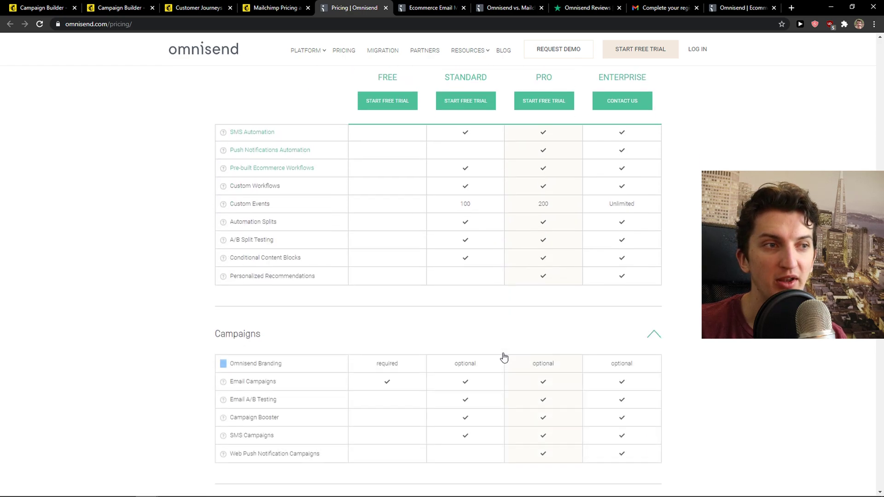
{"action": "scroll", "coordinate": [504, 356], "scroll_direction": "up", "scroll_amount": 20}
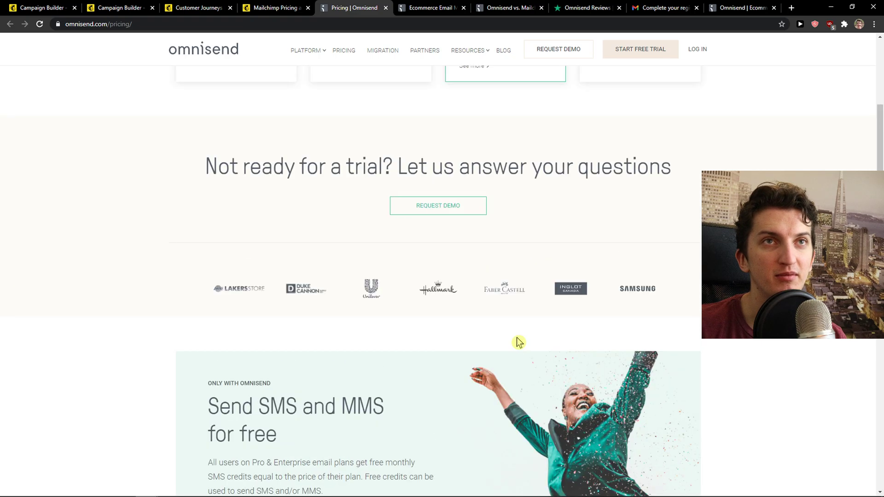
- Check Mailchimp's 5k-contact prices: Essentials $52.99 and Standard $79
{"action": "left_click", "coordinate": [262, 6]}
{"action": "scroll", "coordinate": [363, 214], "scroll_direction": "down", "scroll_amount": 9}
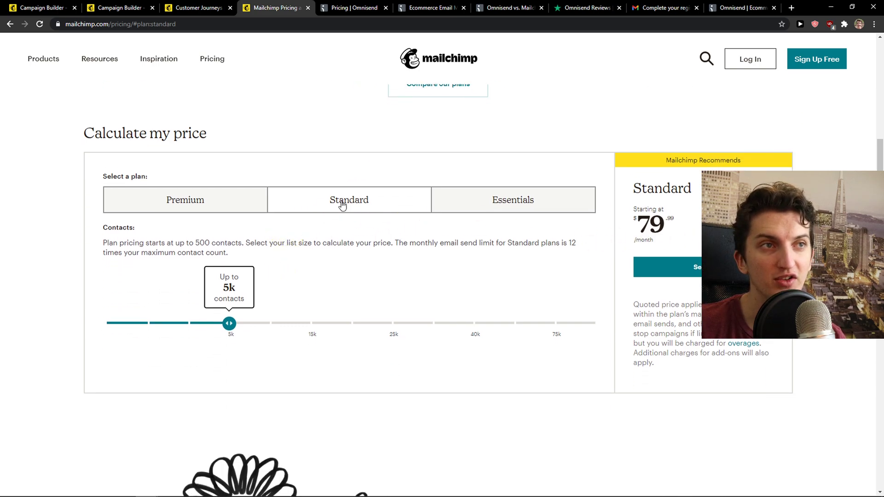
{"action": "left_click", "coordinate": [517, 193]}
{"action": "scroll", "coordinate": [461, 171], "scroll_direction": "down", "scroll_amount": 2}
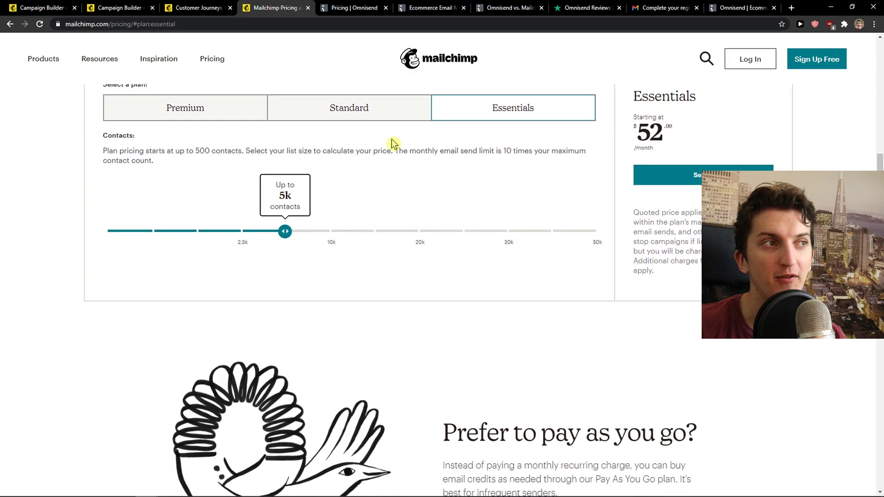
{"action": "left_click", "coordinate": [349, 107]}
- Return to Omnisend's pricing page, then open the Omnisend home page
{"action": "left_click", "coordinate": [378, 6]}
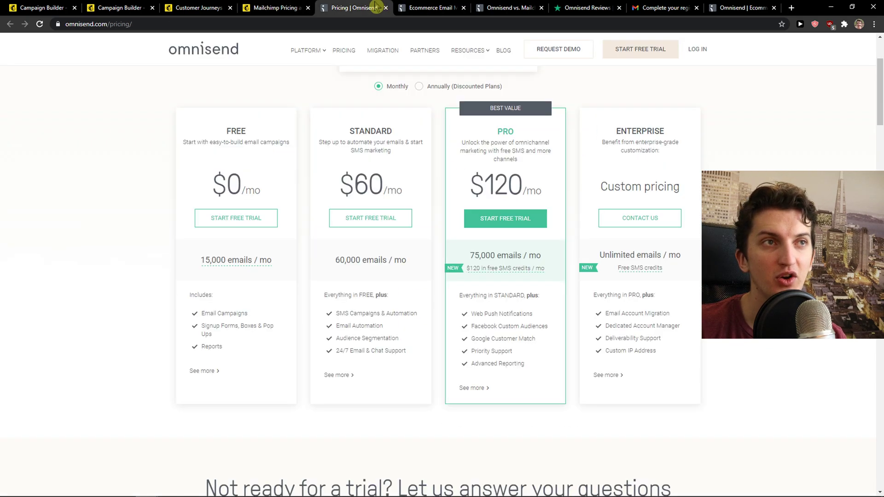
{"action": "scroll", "coordinate": [463, 142], "scroll_direction": "up", "scroll_amount": 1}
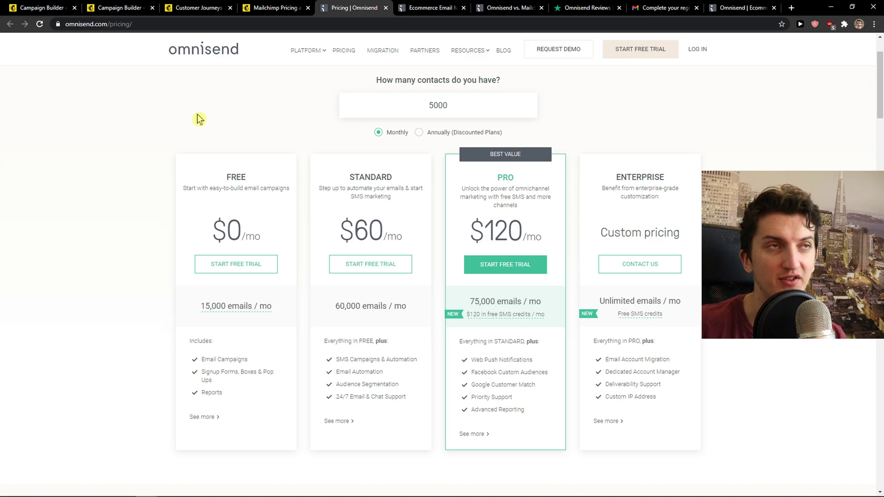
{"action": "left_click", "coordinate": [429, 8]}
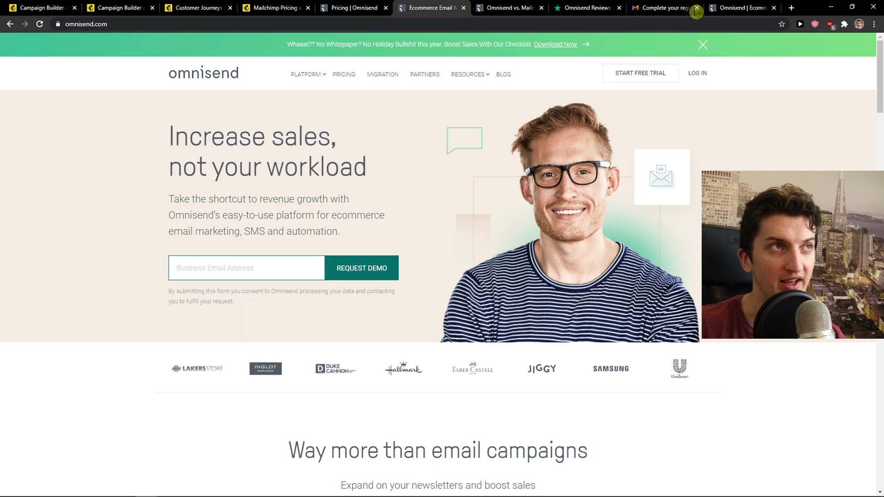
- From the Omnisend dashboard, go to Campaigns and start a new campaign
{"action": "left_click_drag", "start_coordinate": [743, 8], "coordinate": [352, 7]}
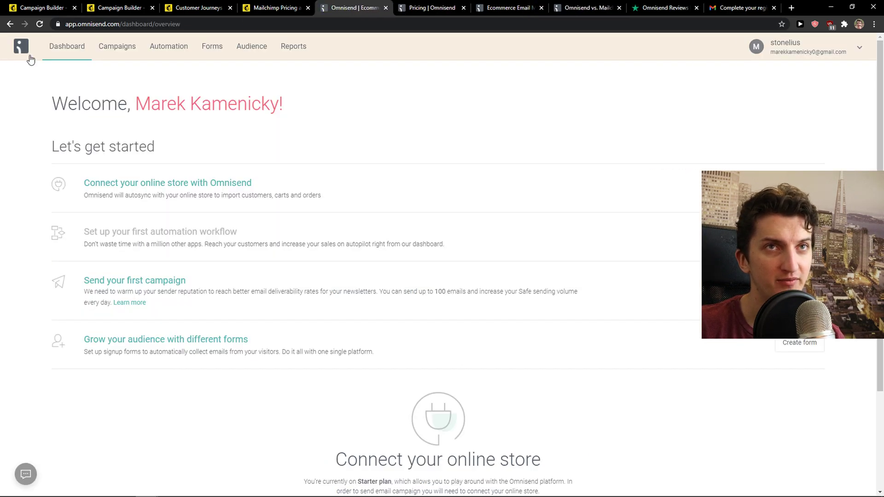
{"action": "left_click", "coordinate": [114, 54]}
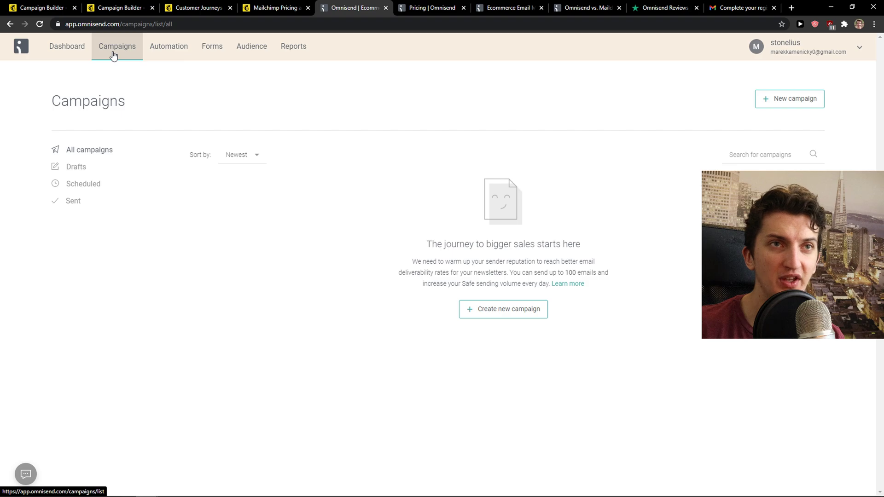
{"action": "left_click", "coordinate": [807, 98]}
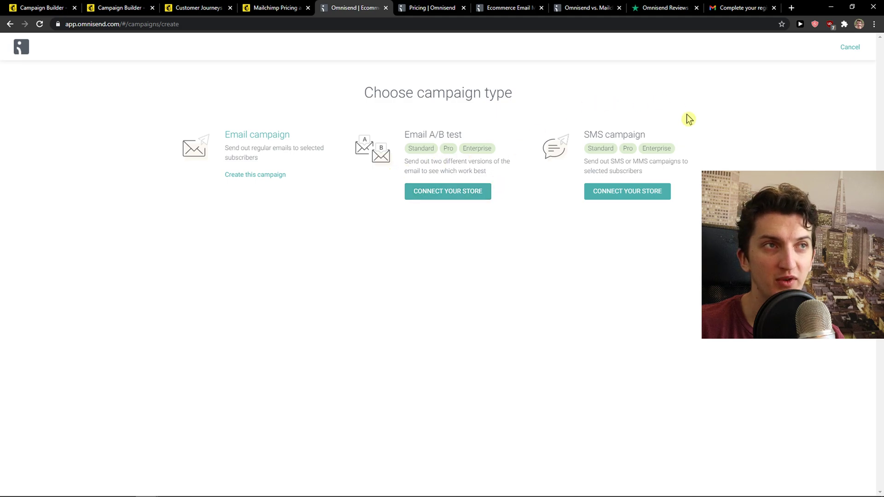
- Create an email campaign with subject '1', sender name '22' and the Gmail sender address
{"action": "left_click", "coordinate": [257, 175]}
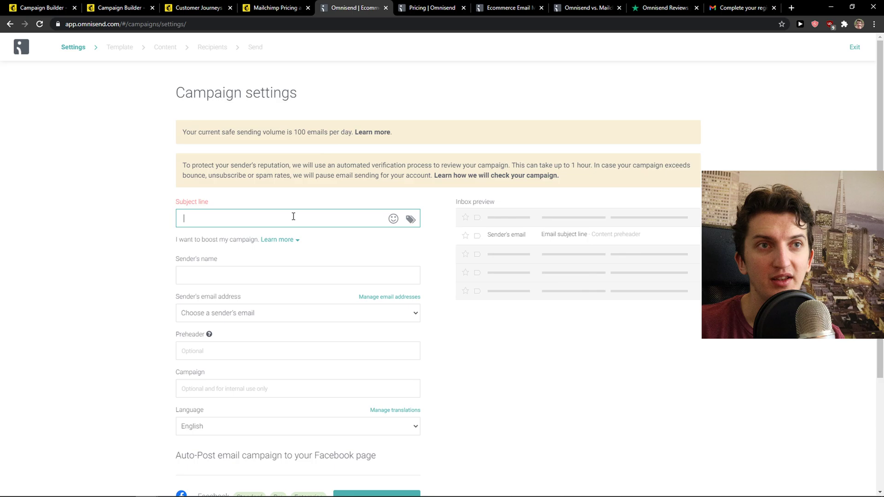
{"action": "type", "text": "1"}
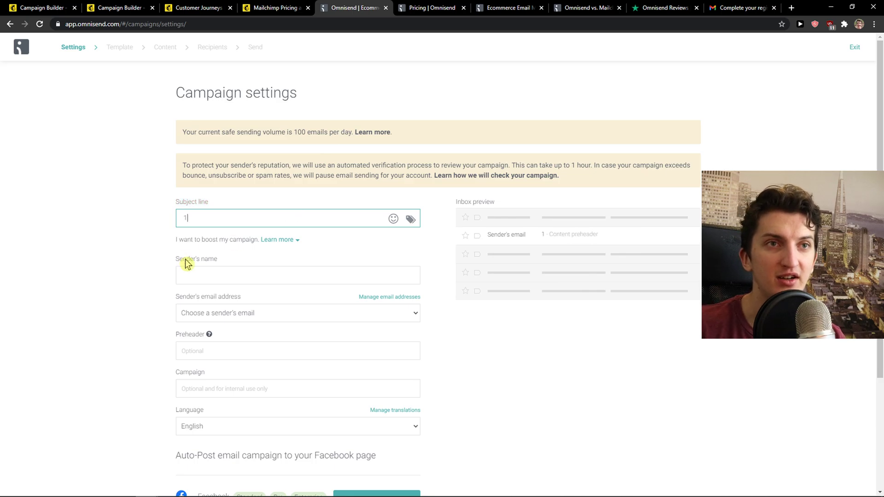
{"action": "left_click", "coordinate": [182, 271]}
{"action": "type", "text": "22"}
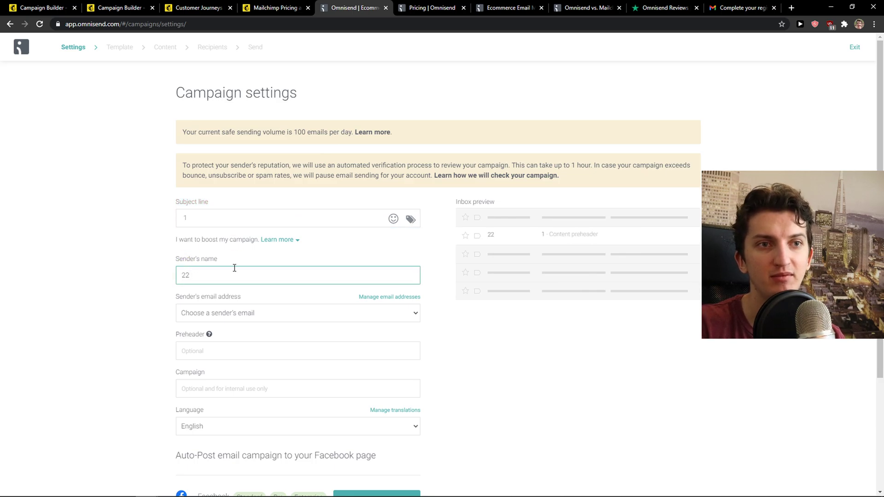
{"action": "scroll", "coordinate": [253, 276], "scroll_direction": "down", "scroll_amount": 3}
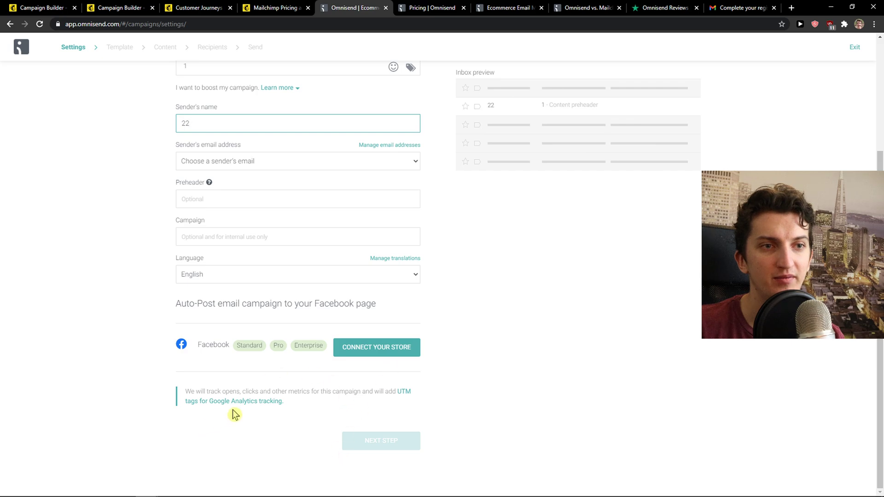
{"action": "scroll", "coordinate": [324, 414], "scroll_direction": "up", "scroll_amount": 1}
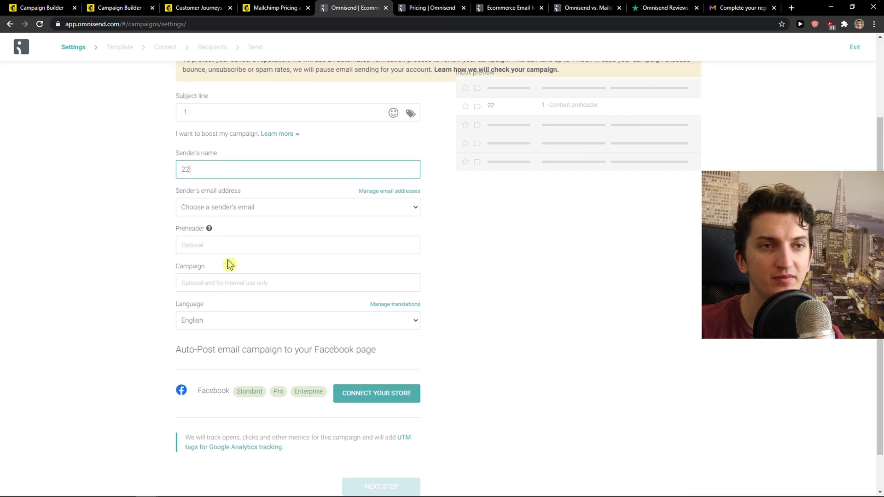
{"action": "left_click", "coordinate": [239, 210]}
{"action": "left_click", "coordinate": [233, 228]}
{"action": "scroll", "coordinate": [313, 322], "scroll_direction": "down", "scroll_amount": 2}
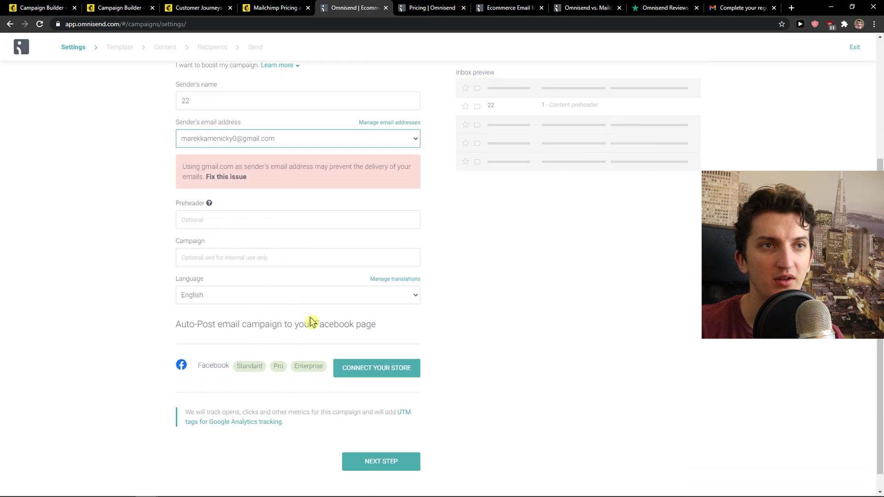
{"action": "left_click", "coordinate": [233, 199]}
- Move to template selection, browse the themed designs, then list the standard templates
{"action": "left_click", "coordinate": [367, 437]}
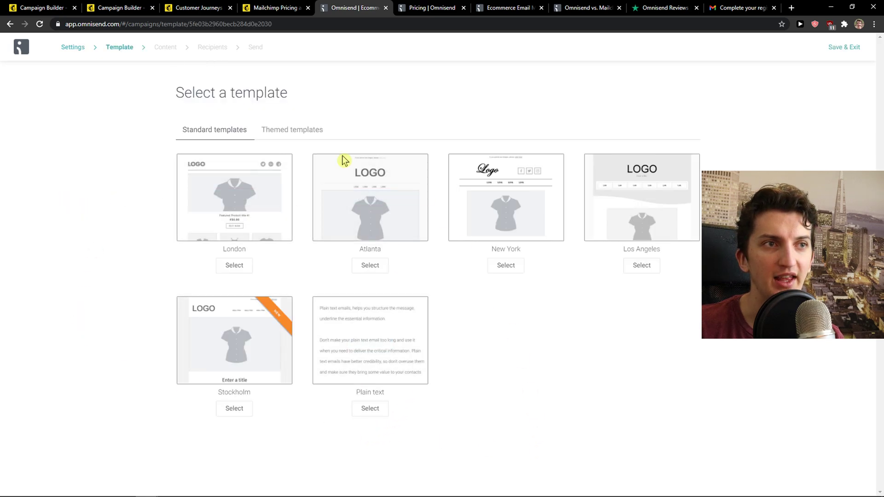
{"action": "left_click", "coordinate": [304, 136]}
{"action": "scroll", "coordinate": [516, 276], "scroll_direction": "down", "scroll_amount": 1}
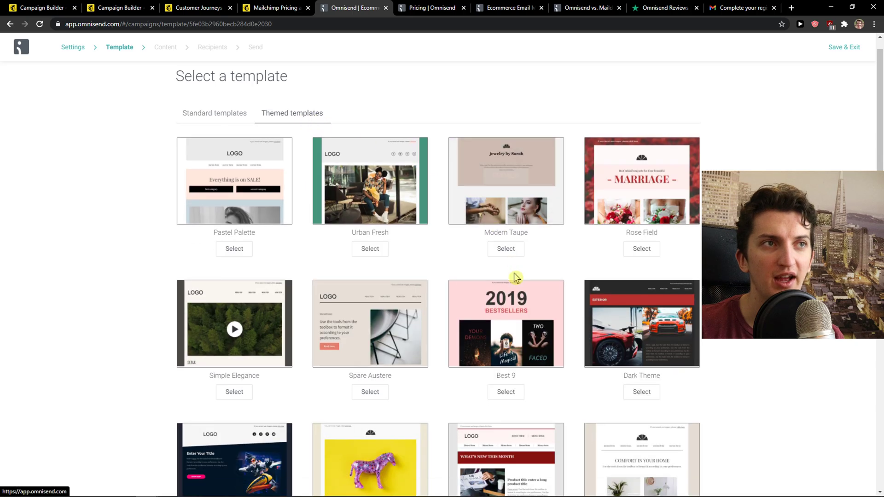
{"action": "scroll", "coordinate": [516, 276], "scroll_direction": "down", "scroll_amount": 8}
{"action": "scroll", "coordinate": [558, 351], "scroll_direction": "up", "scroll_amount": 8}
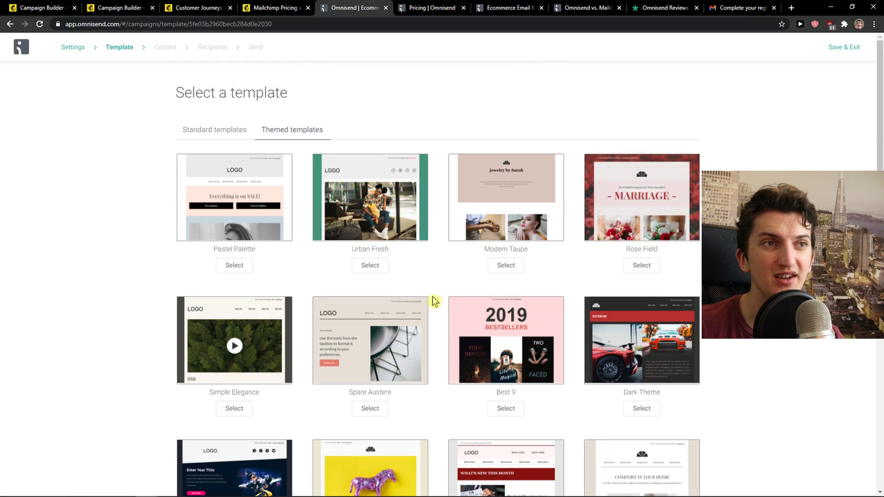
{"action": "scroll", "coordinate": [92, 355], "scroll_direction": "down", "scroll_amount": 3}
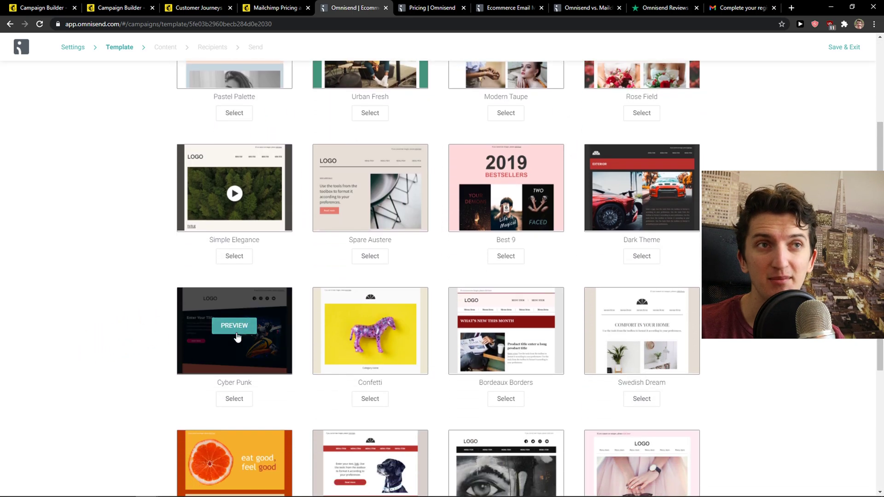
{"action": "scroll", "coordinate": [237, 336], "scroll_direction": "down", "scroll_amount": 2}
{"action": "scroll", "coordinate": [460, 341], "scroll_direction": "down", "scroll_amount": 2}
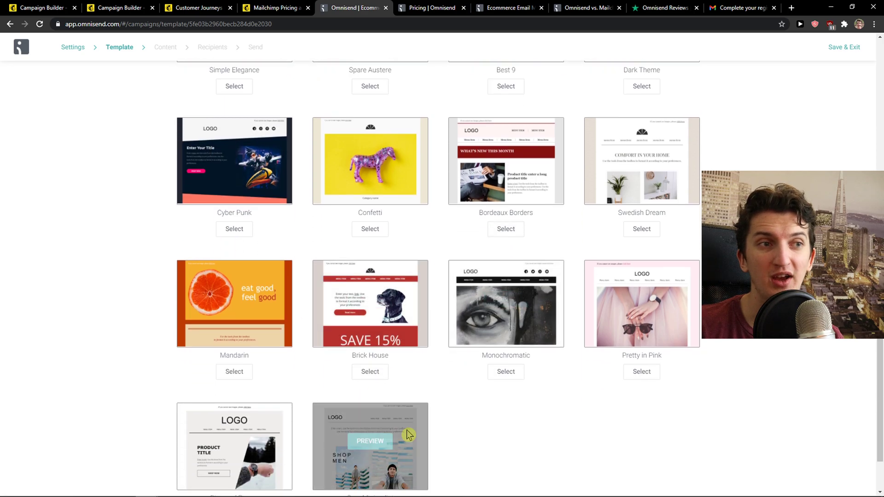
{"action": "scroll", "coordinate": [406, 427], "scroll_direction": "down", "scroll_amount": 1}
{"action": "scroll", "coordinate": [530, 421], "scroll_direction": "up", "scroll_amount": 7}
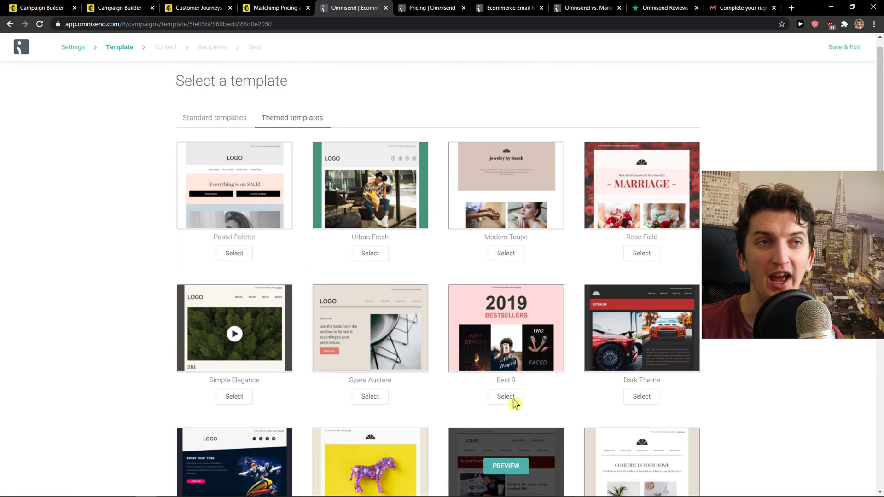
{"action": "scroll", "coordinate": [415, 240], "scroll_direction": "down", "scroll_amount": 7}
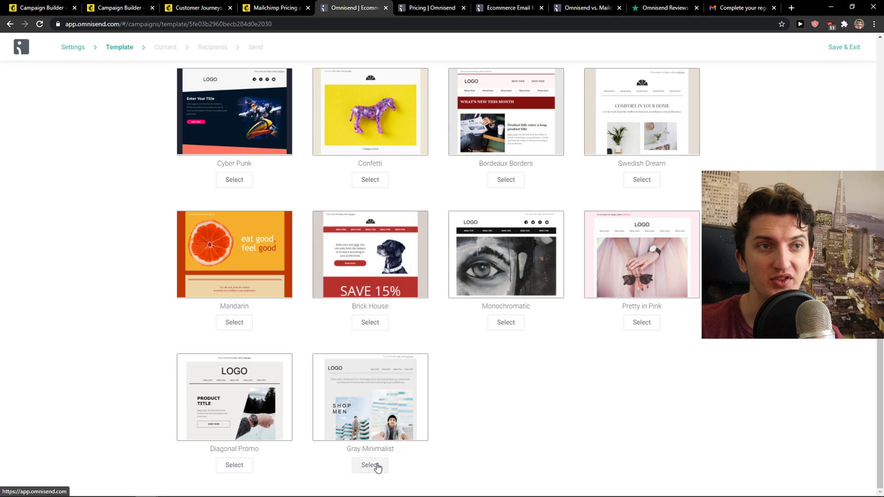
{"action": "scroll", "coordinate": [229, 151], "scroll_direction": "up", "scroll_amount": 7}
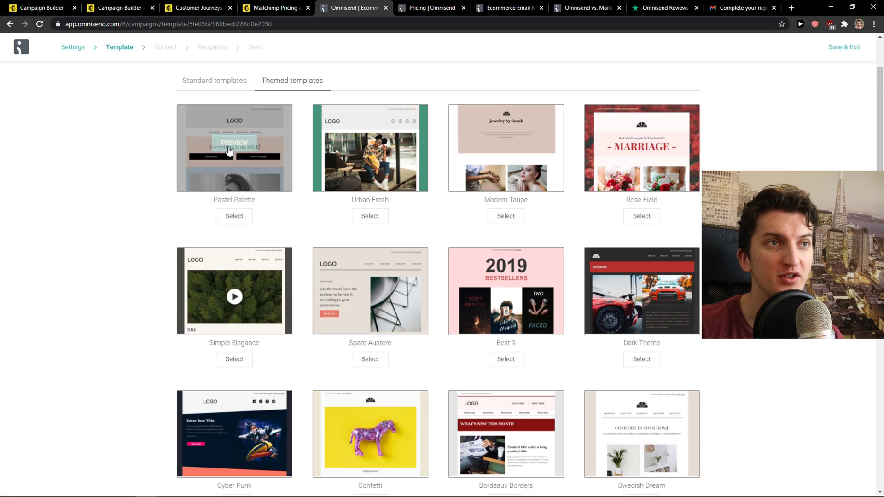
{"action": "left_click", "coordinate": [209, 81]}
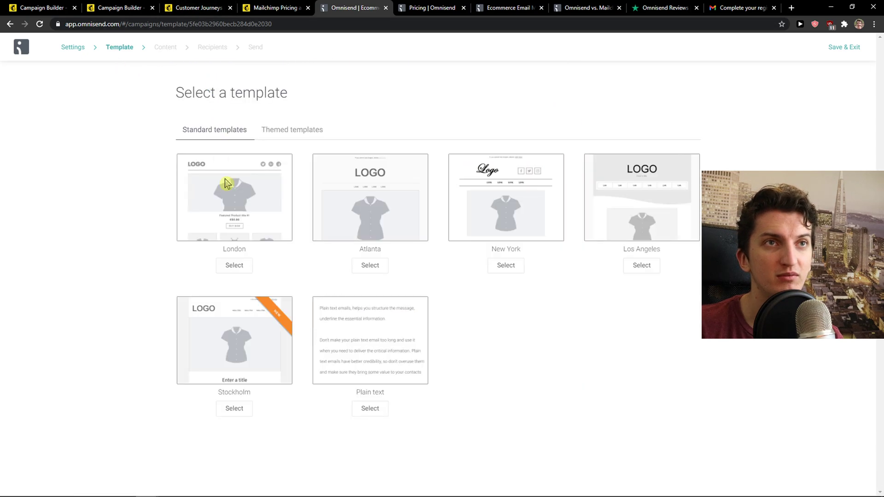
- Start the email from the London template and add a Discount block below the large image
{"action": "left_click", "coordinate": [238, 266]}
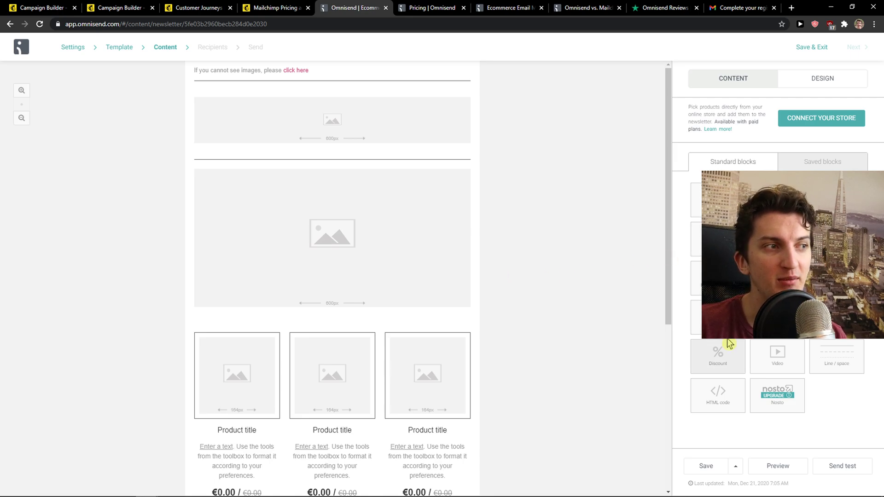
{"action": "left_click_drag", "start_coordinate": [717, 354], "coordinate": [343, 318]}
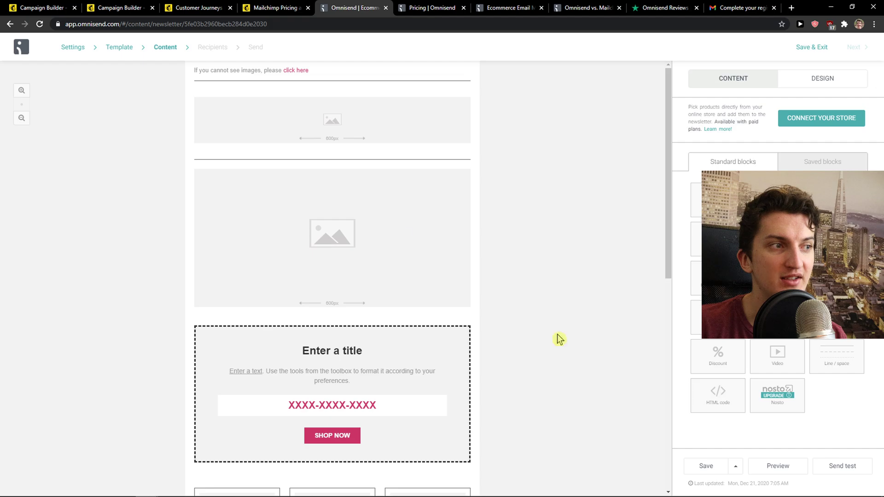
{"action": "left_click", "coordinate": [111, 8]}
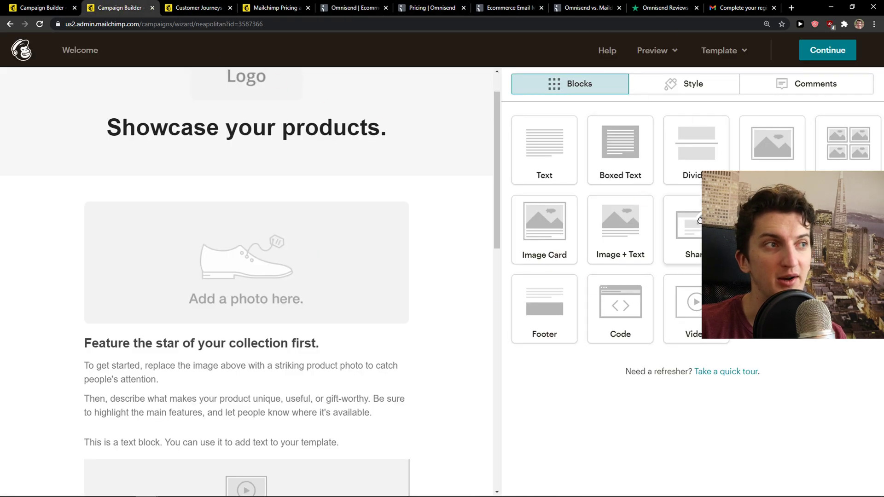
- Add a Share/Tweet/Forward block below Mailchimp's photo, then return to Omnisend's campaign settings
{"action": "left_click_drag", "start_coordinate": [700, 220], "coordinate": [263, 312]}
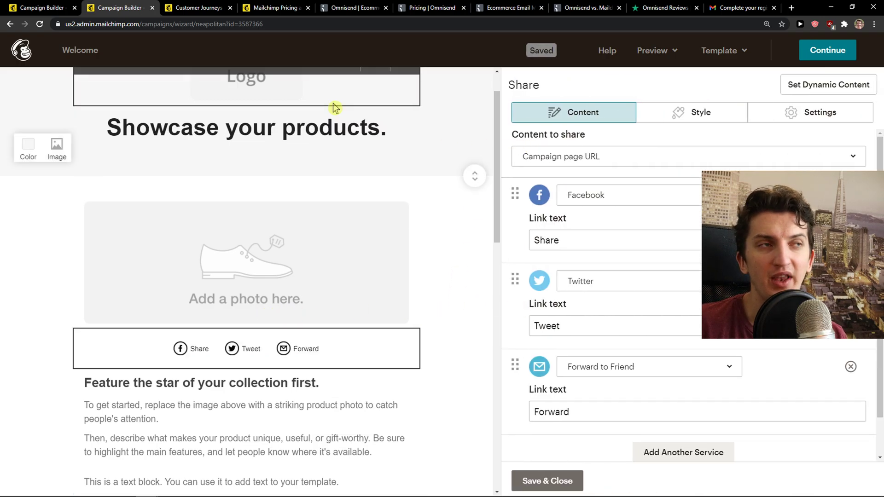
{"action": "left_click", "coordinate": [353, 7]}
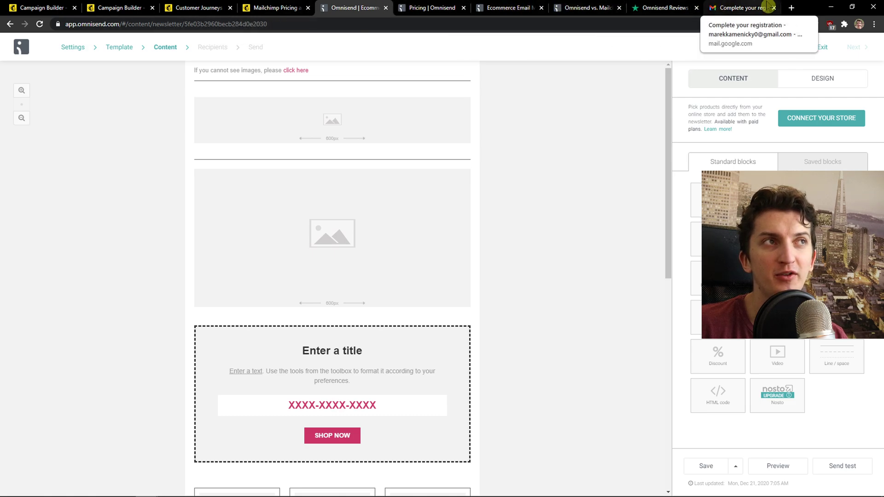
{"action": "left_click", "coordinate": [67, 48]}
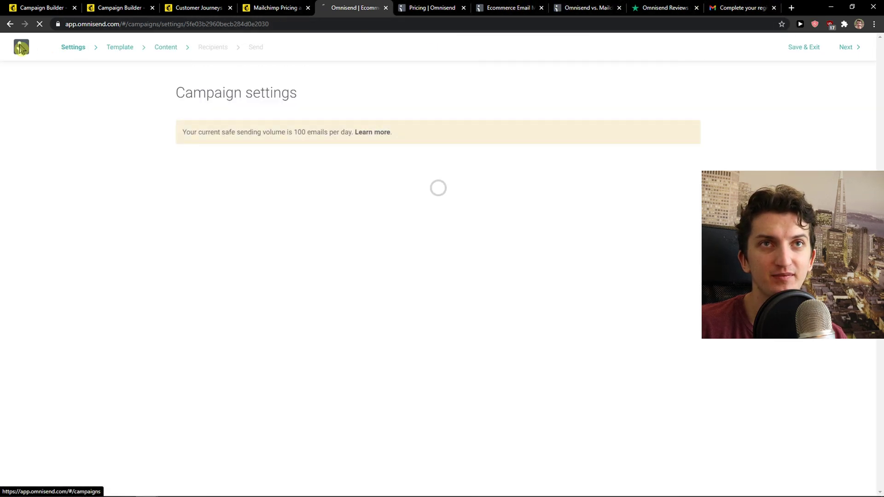
- Open Omnisend's Automation page, toggle the Enabled and All workflow filters, and open the help article
{"action": "left_click", "coordinate": [33, 48]}
{"action": "left_click", "coordinate": [180, 54]}
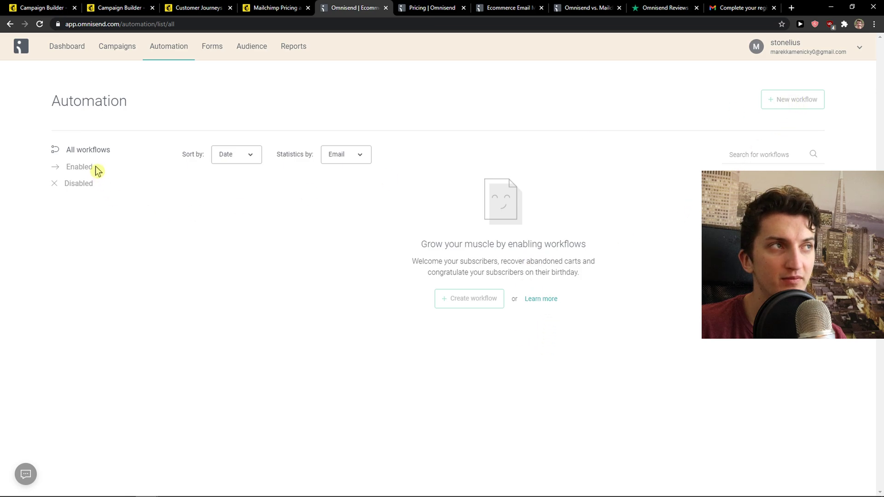
{"action": "left_click", "coordinate": [80, 168]}
{"action": "left_click", "coordinate": [80, 151]}
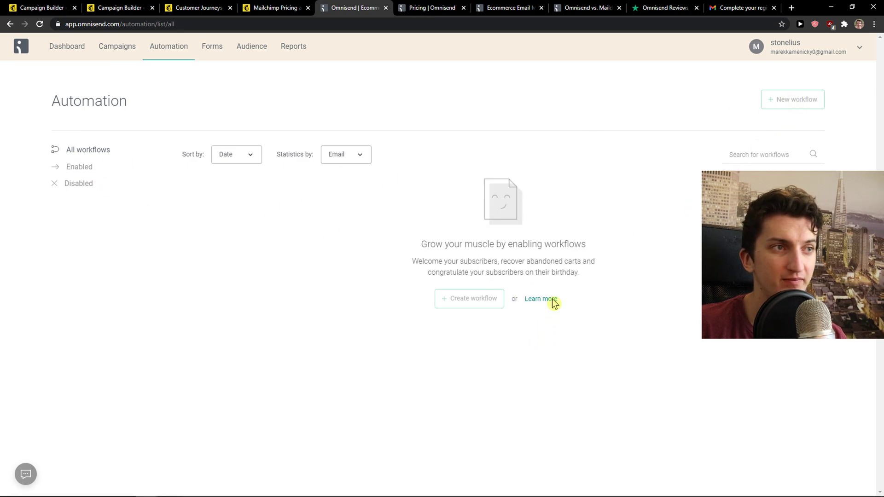
{"action": "left_click", "coordinate": [551, 302]}
{"action": "left_click", "coordinate": [325, 6]}
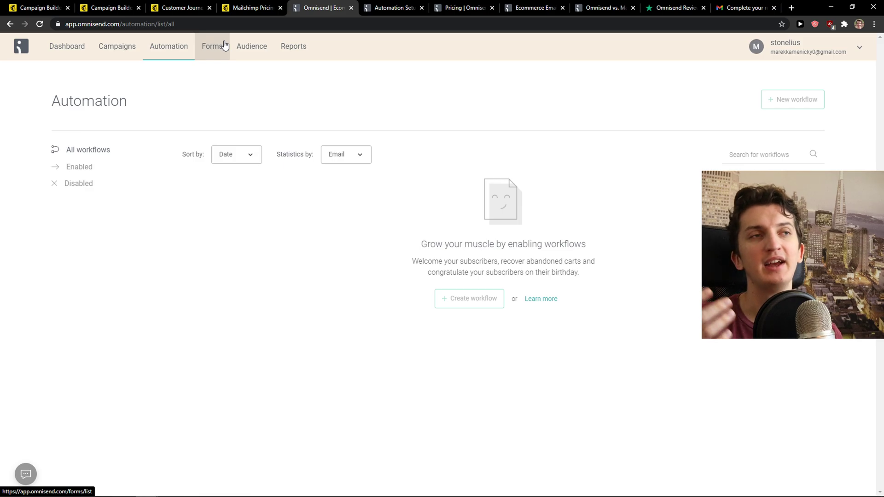
{"action": "left_click", "coordinate": [181, 6]}
{"action": "left_click", "coordinate": [101, 7]}
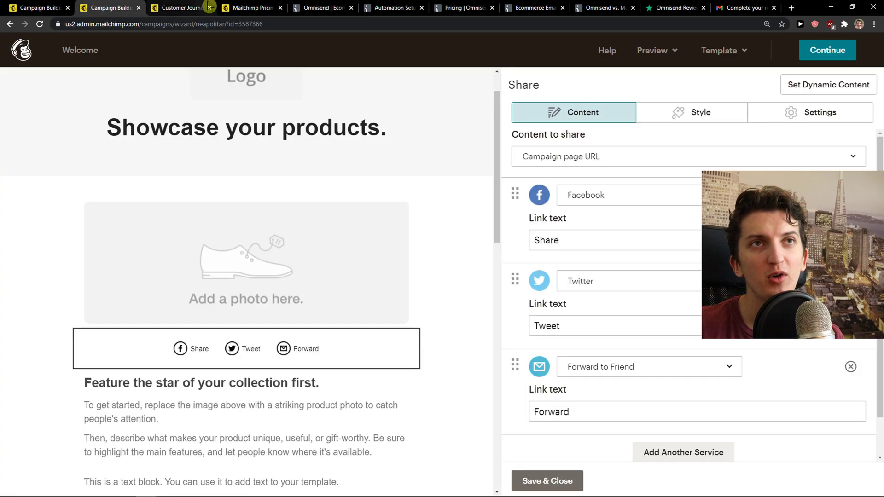
{"action": "left_click", "coordinate": [168, 7]}
{"action": "left_click_drag", "start_coordinate": [456, 270], "coordinate": [456, 311]}
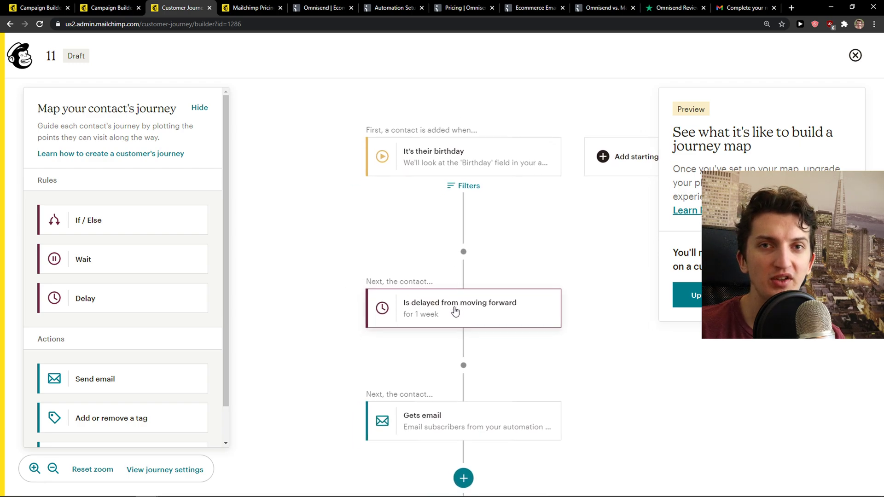
{"action": "scroll", "coordinate": [89, 358], "scroll_direction": "down", "scroll_amount": 2}
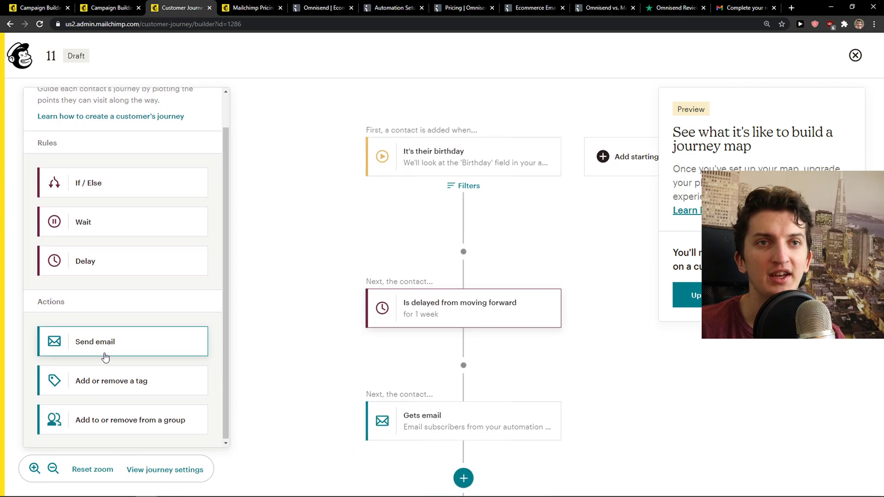
{"action": "scroll", "coordinate": [106, 357], "scroll_direction": "up", "scroll_amount": 2}
{"action": "scroll", "coordinate": [120, 350], "scroll_direction": "down", "scroll_amount": 1}
{"action": "left_click", "coordinate": [322, 7]}
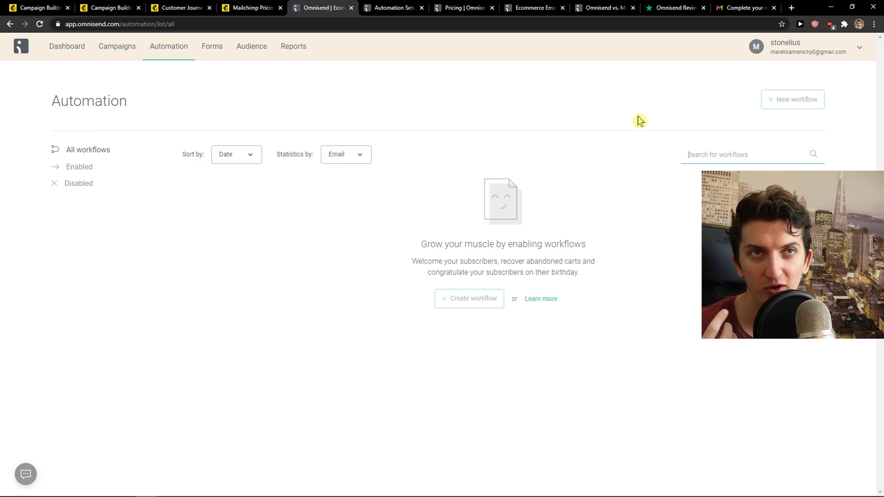
- Scroll the Omnisend vs. Mailchimp blog post to its Round 4: Automation workflow screenshots
{"action": "left_click", "coordinate": [603, 7]}
{"action": "scroll", "coordinate": [594, 251], "scroll_direction": "up", "scroll_amount": 15}
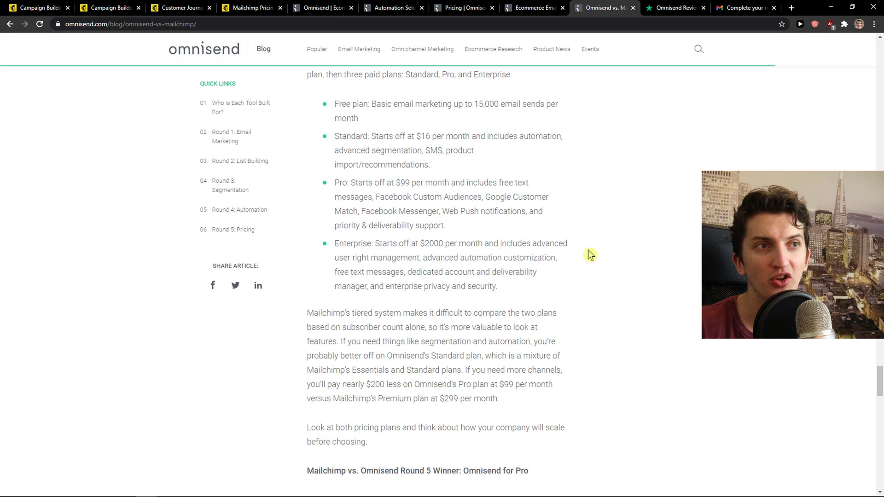
{"action": "scroll", "coordinate": [603, 251], "scroll_direction": "up", "scroll_amount": 10}
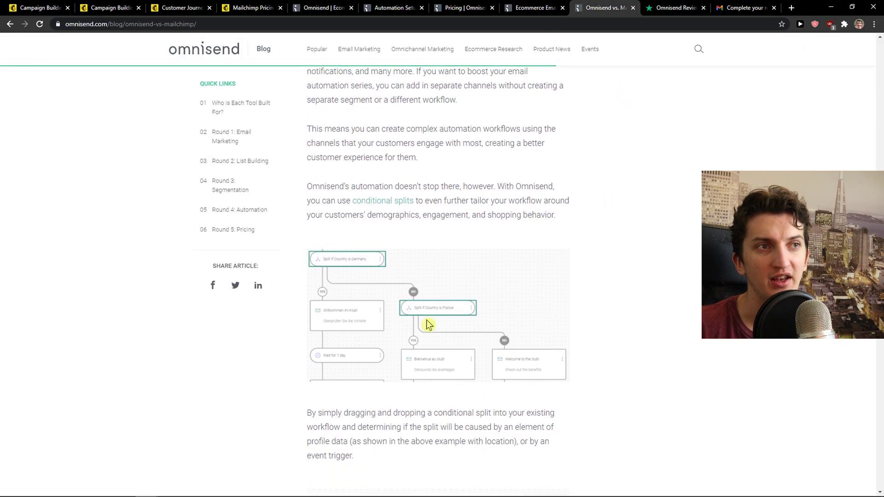
{"action": "scroll", "coordinate": [442, 305], "scroll_direction": "down", "scroll_amount": 1}
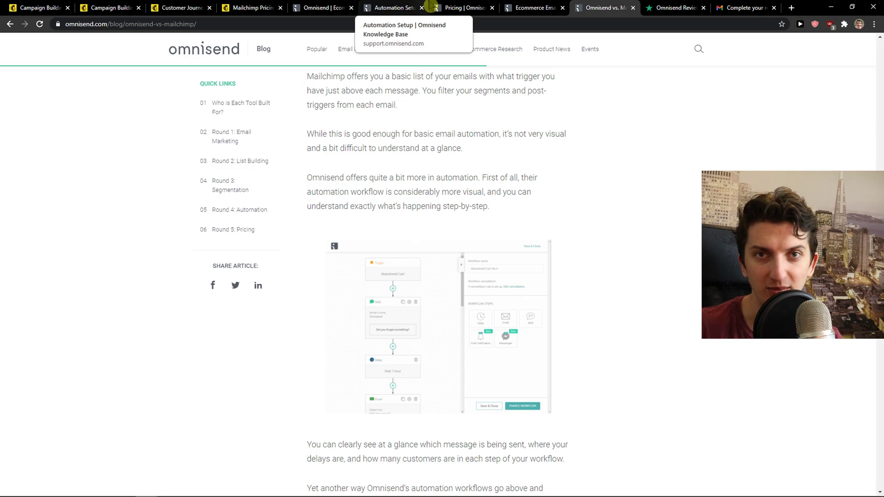
- From Omnisend's Trustpilot reviews, search and open Mailchimp's page: 268 reviews, 1.7 Bad, 71% bad
{"action": "left_click", "coordinate": [663, 7]}
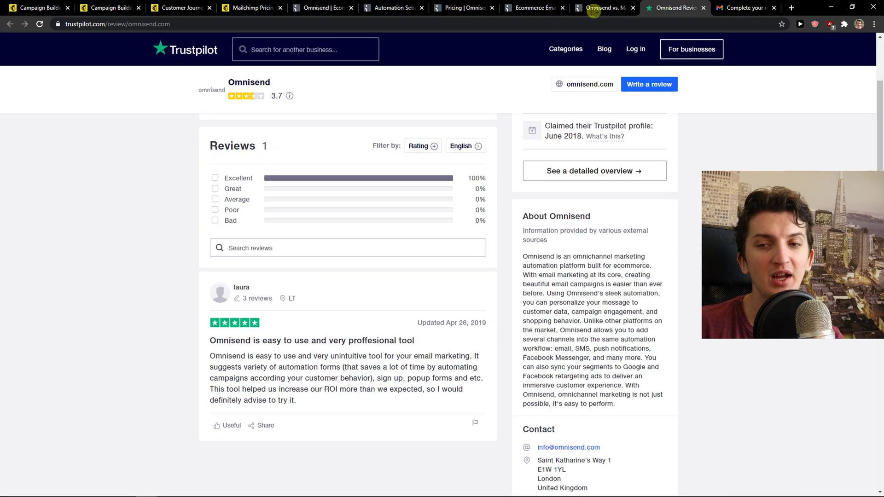
{"action": "left_click", "coordinate": [334, 56]}
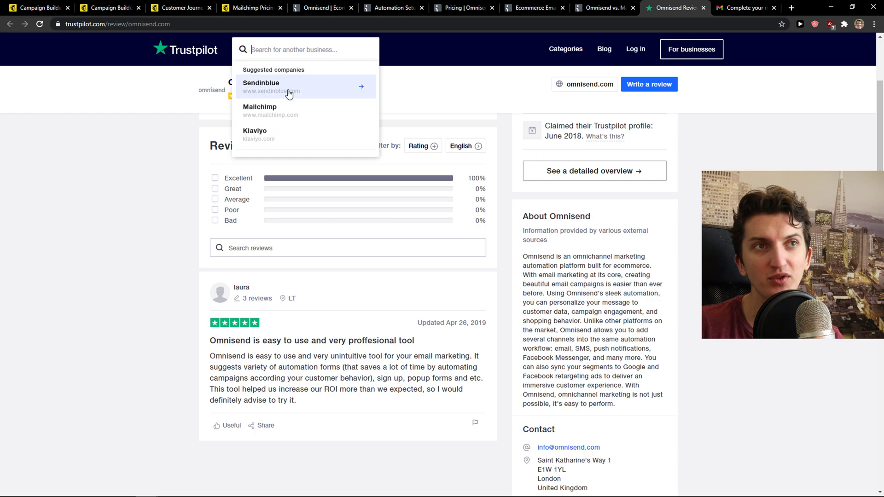
{"action": "left_click", "coordinate": [281, 111]}
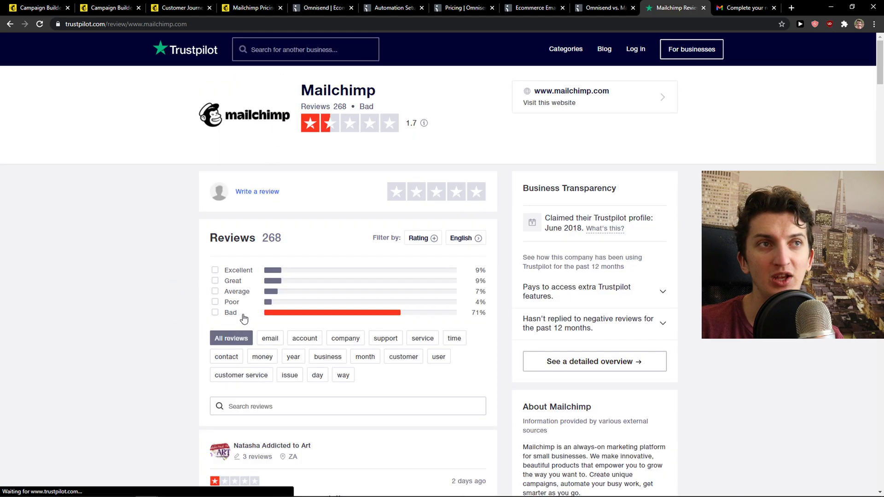